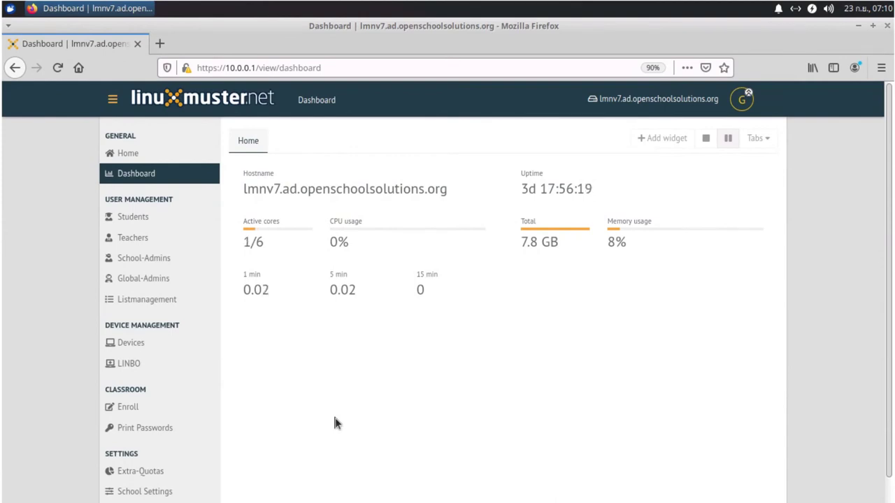
Review the registered devices: r100-pc01, r100-pc02, lmnv7 and firewall.
click(140, 344)
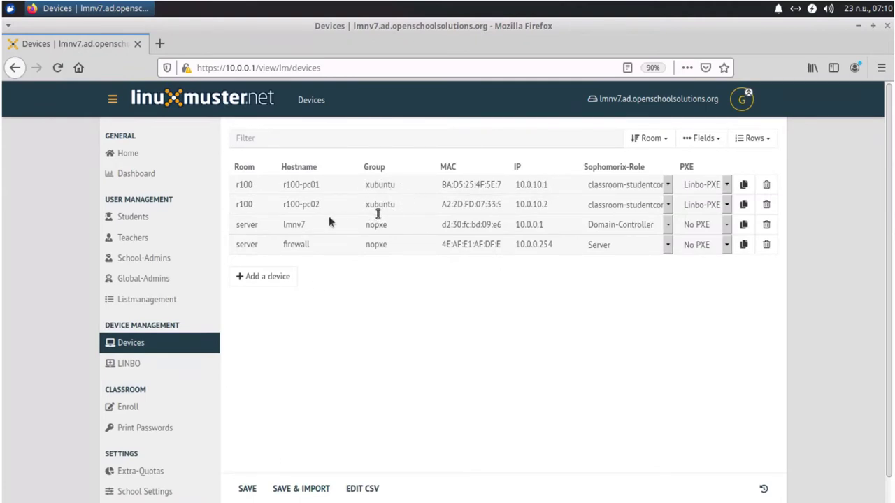
Open the xubuntu group from the LINBO page and view its Partitions tab.
click(152, 366)
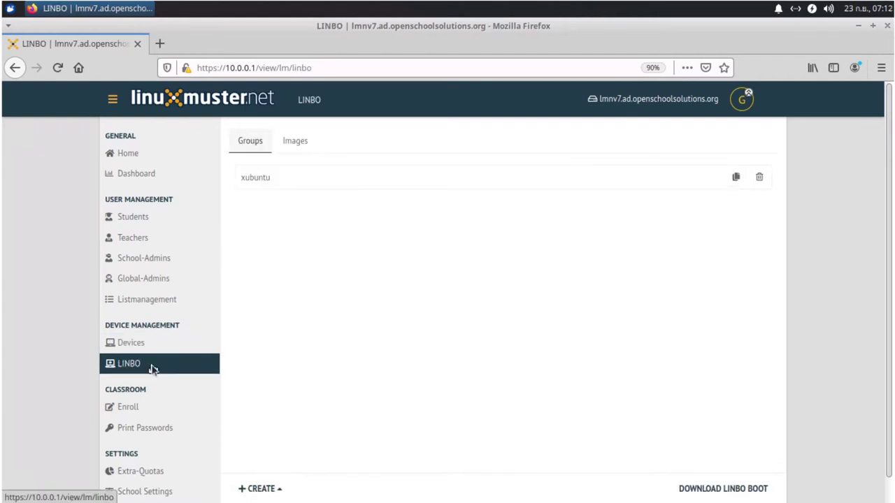
click(290, 183)
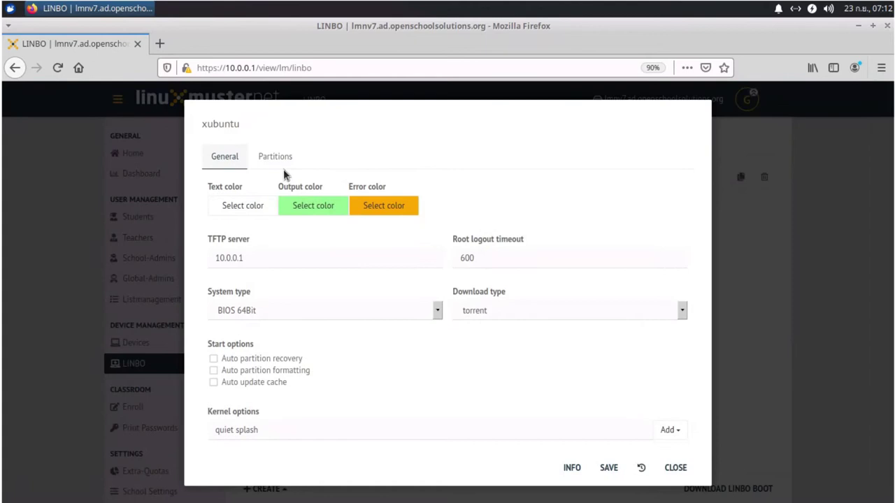
click(281, 168)
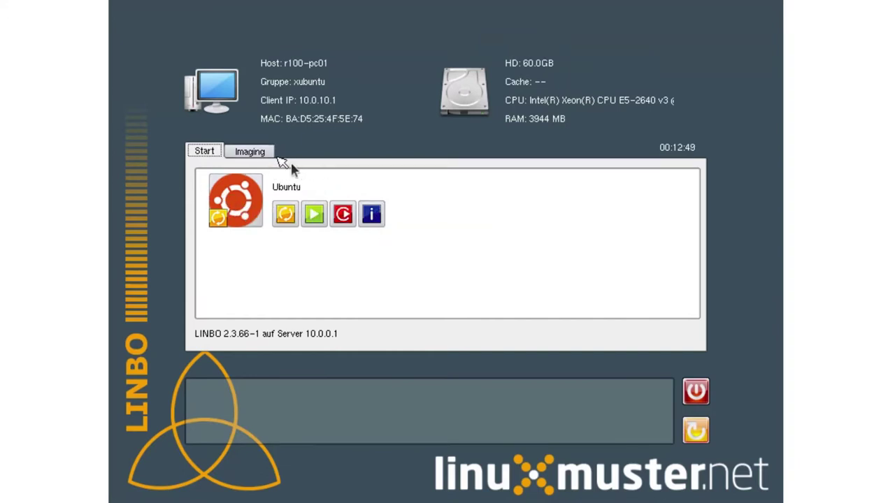
Enter root mode under Imaging and repartition /dev/sda, confirming the full disk erase.
click(269, 155)
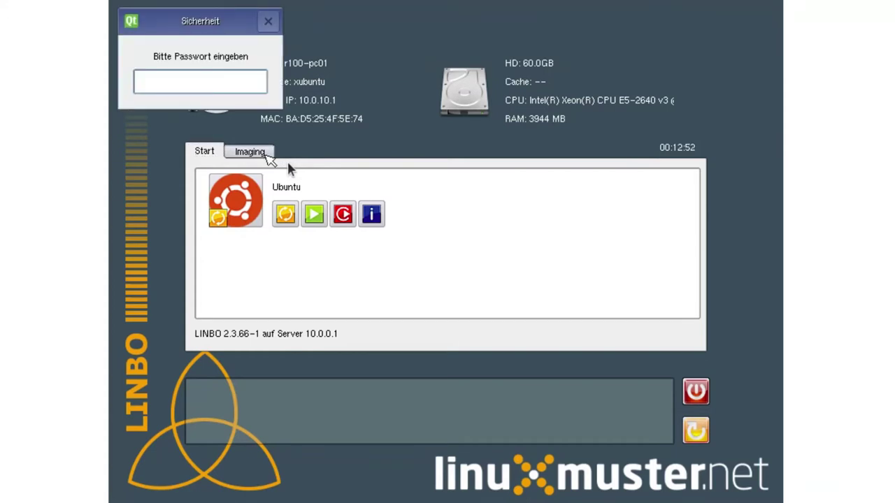
key(Return)
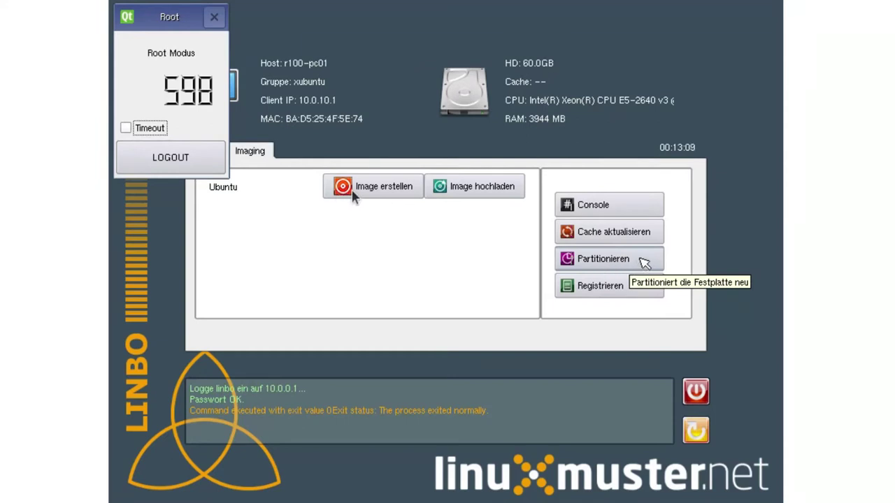
click(643, 261)
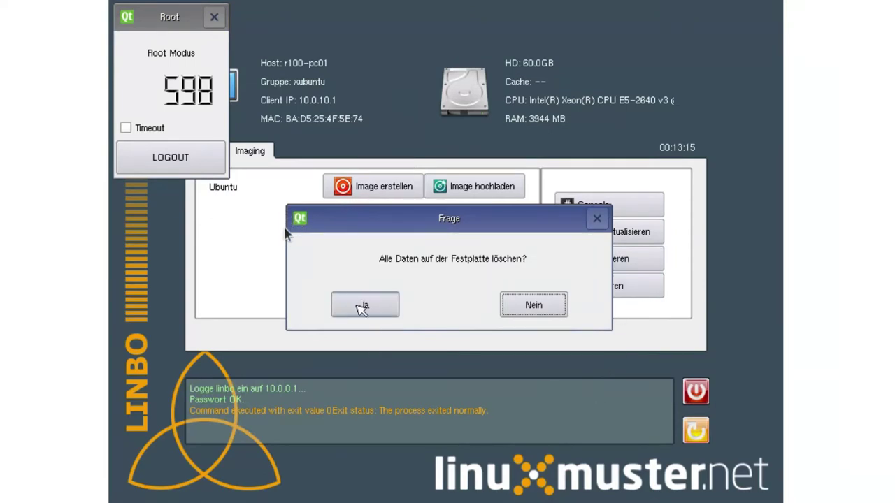
click(363, 306)
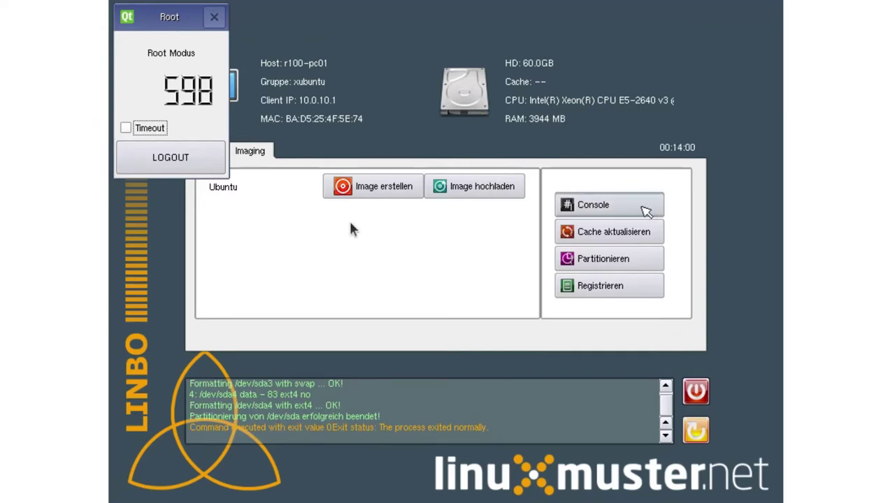
Run blkid in the Console to list partition labels and UUIDs, then log out of root mode.
click(643, 209)
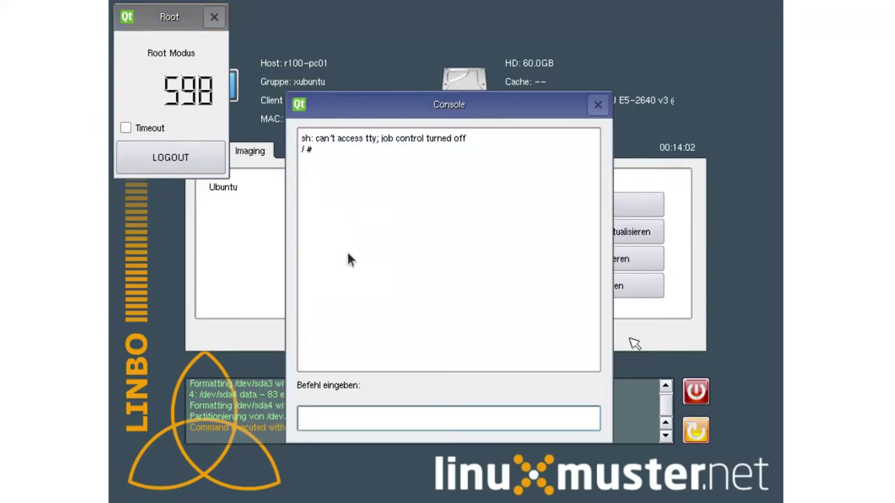
key(Return)
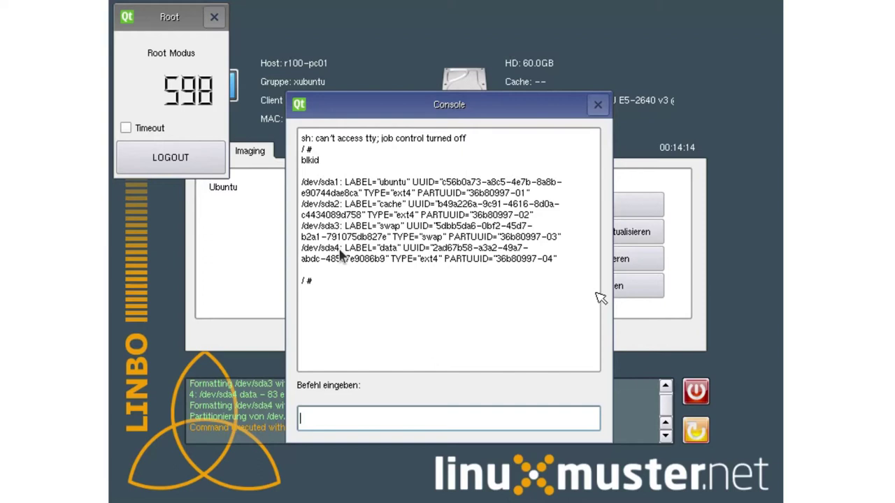
click(601, 104)
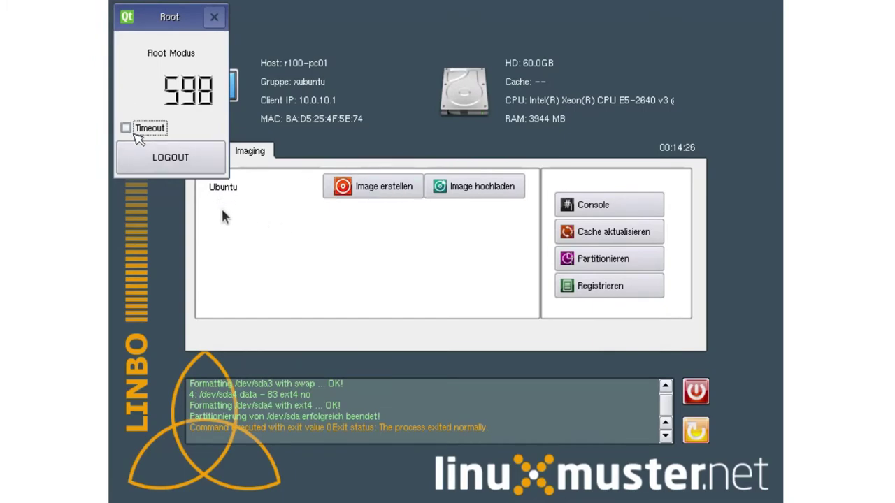
click(148, 158)
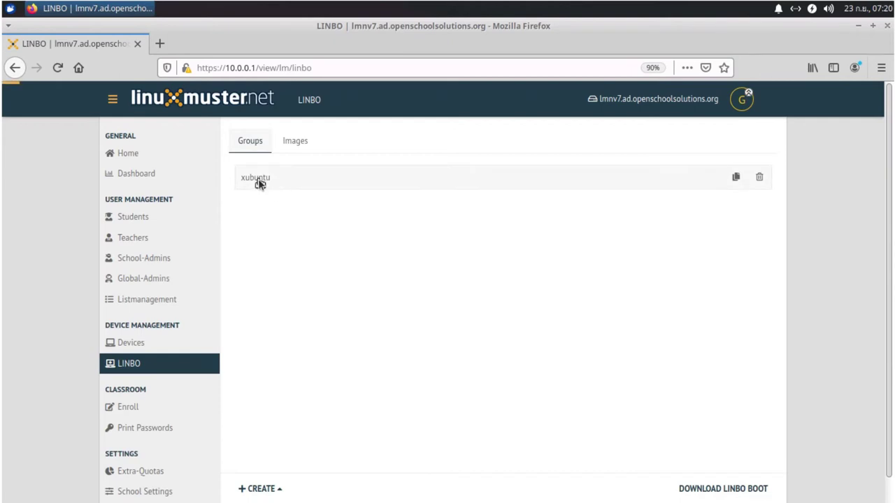
Tick Auto partition recovery and Auto partition formatting for xubuntu and save the group.
click(257, 179)
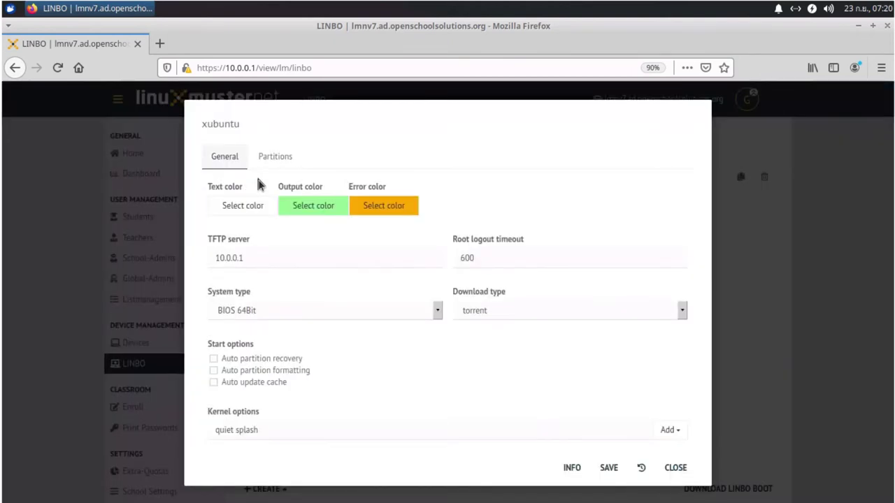
click(214, 361)
click(214, 372)
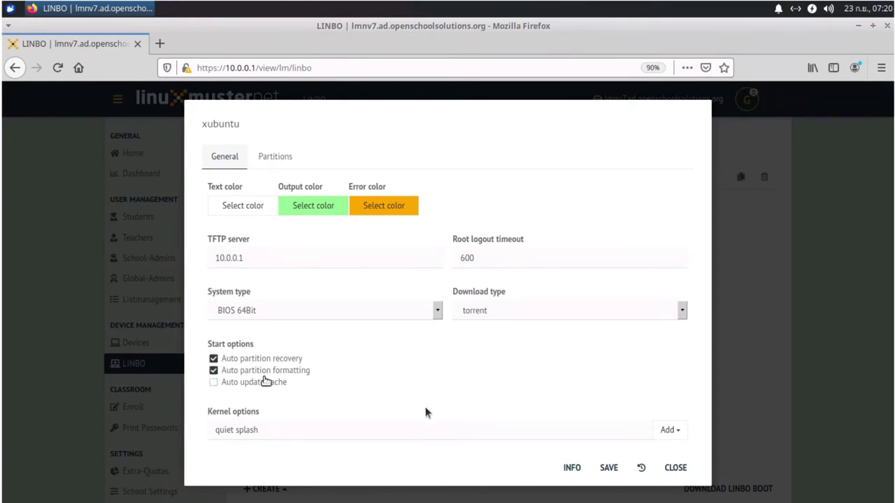
click(608, 468)
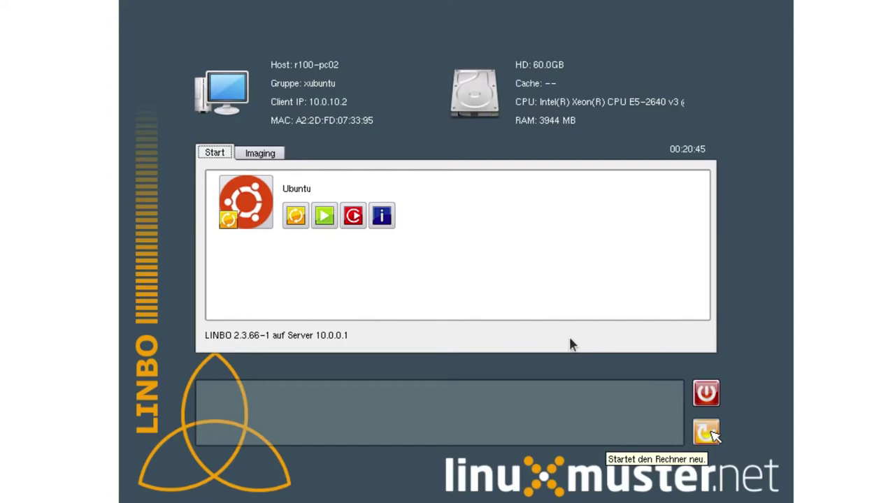
Reboot client r100-pc02 from the LINBO screen to trigger automatic partitioning and formatting.
click(707, 432)
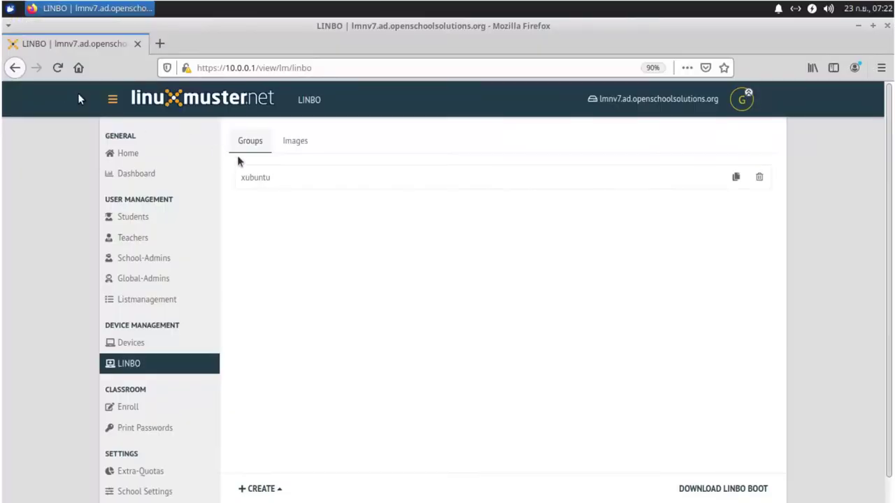
Untick Auto partition recovery and Auto partition formatting in the xubuntu group settings.
click(325, 186)
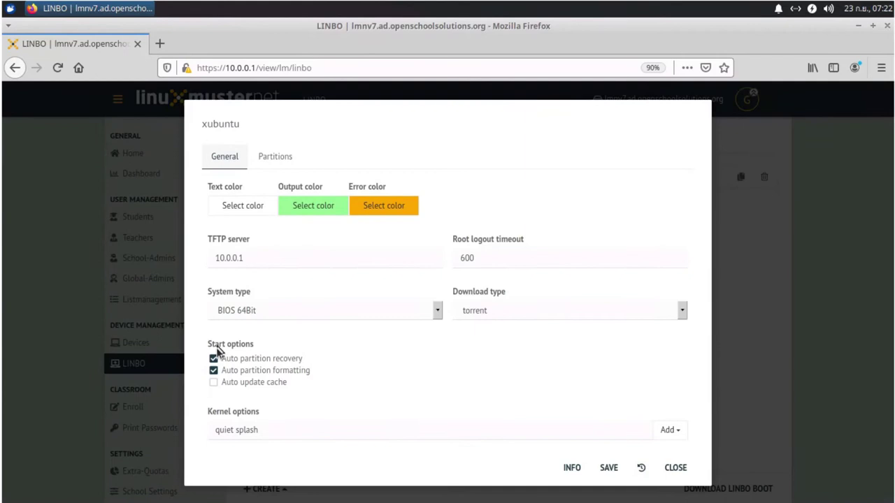
click(214, 360)
click(213, 372)
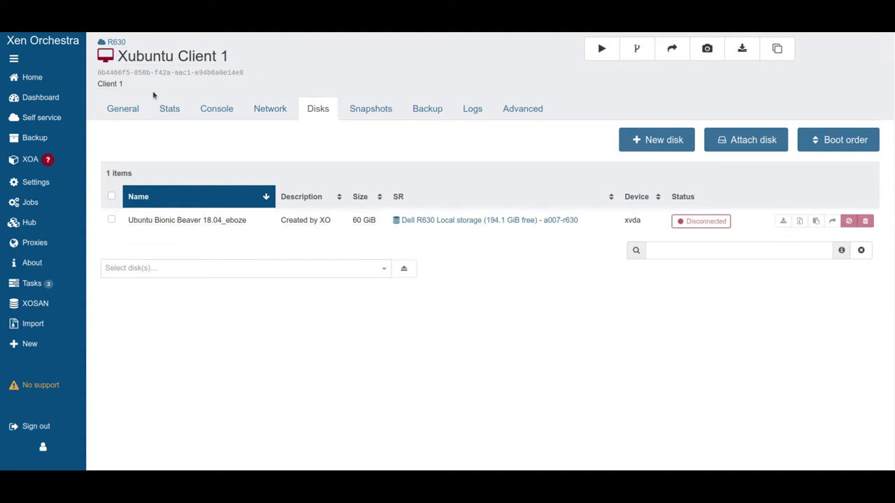
Insert xubuntu-20.04-desktop-amd64.iso into Xubuntu Client 1's virtual DVD drive.
click(365, 270)
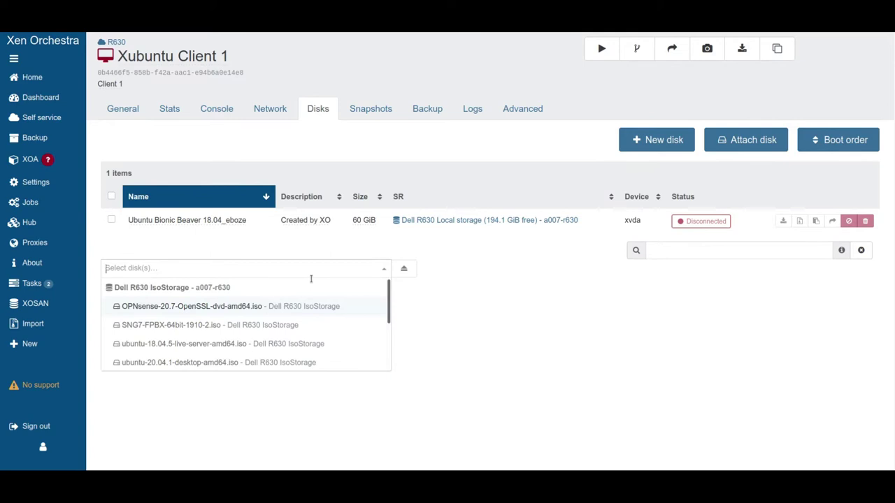
scroll(180, 359, down, 1)
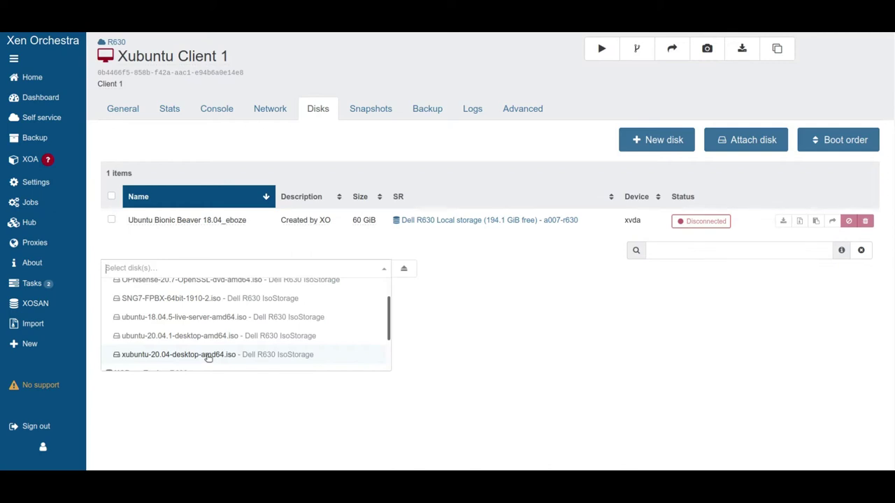
click(208, 355)
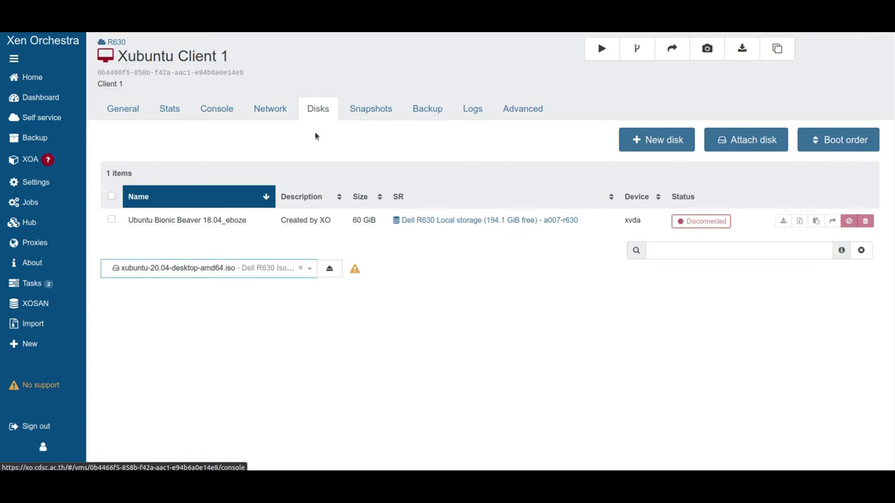
Save the boot order as DVD-Drive, Network, Hard-Drive and view the VM console.
click(836, 139)
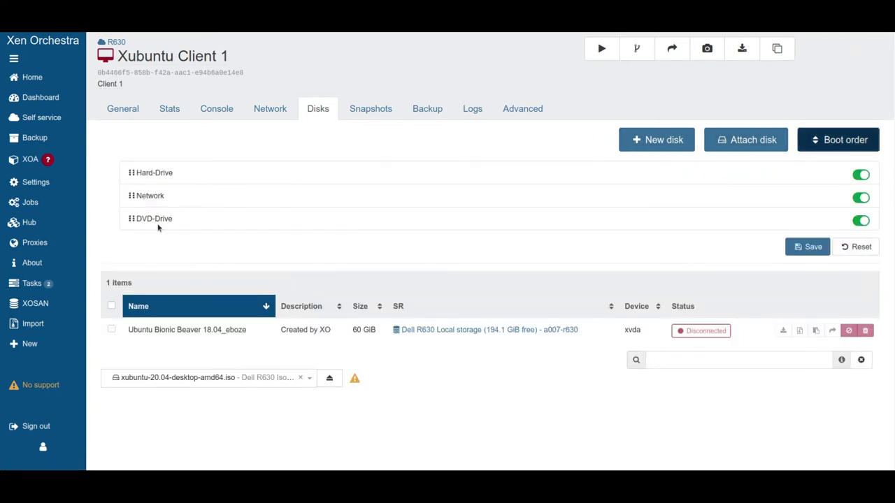
drag(130, 219, 132, 183)
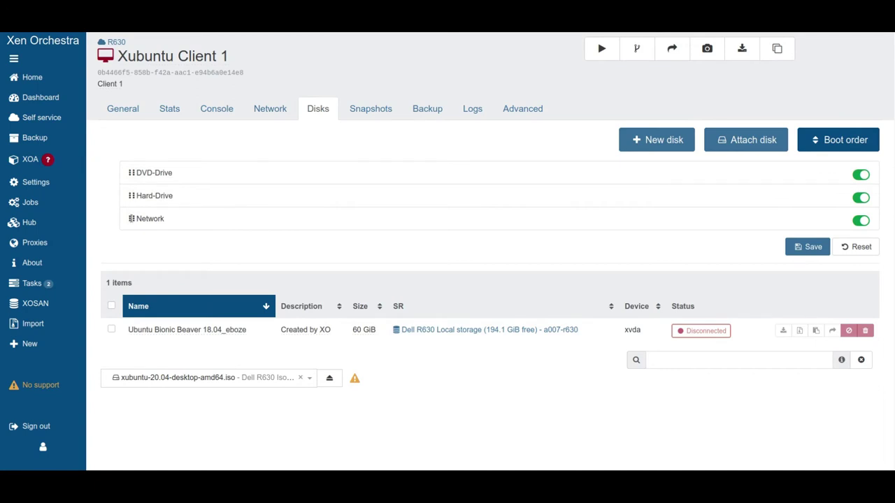
drag(131, 219, 130, 195)
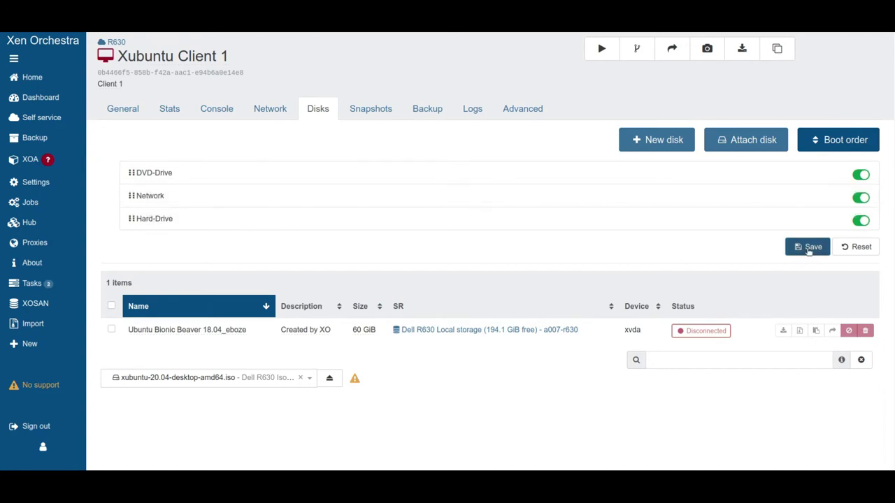
click(809, 248)
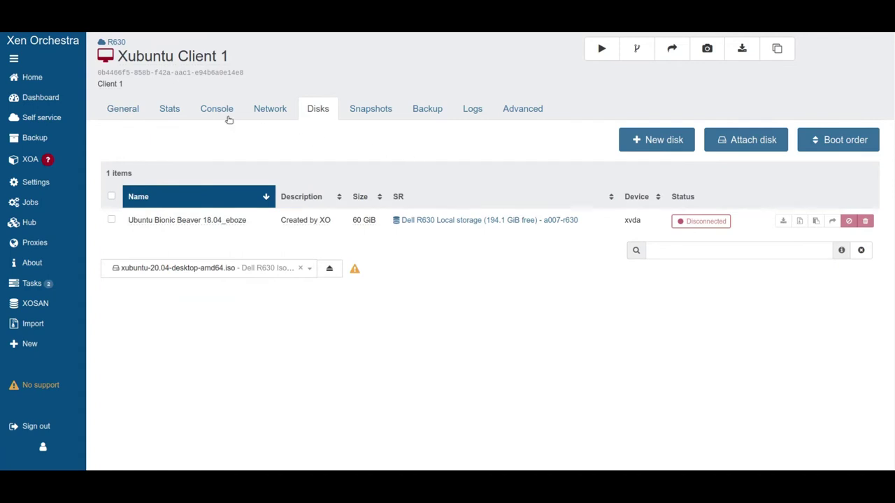
click(209, 113)
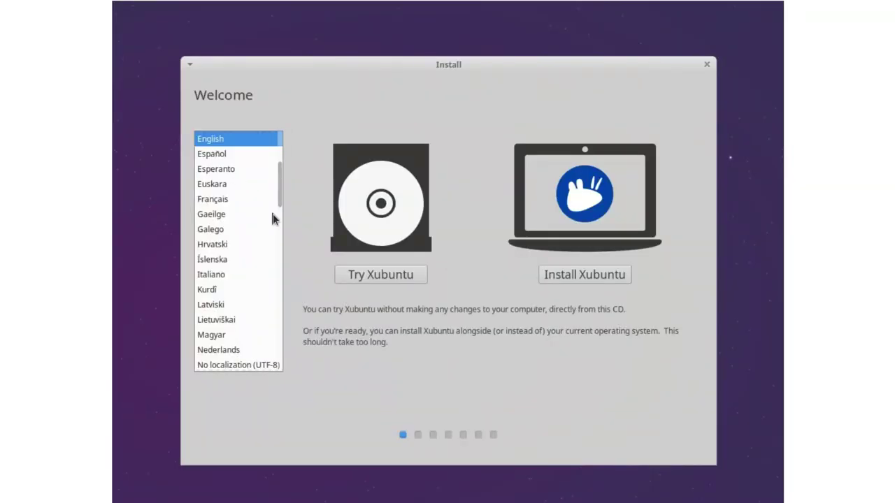
Start the Xubuntu installation and continue with the German keyboard layout.
click(578, 277)
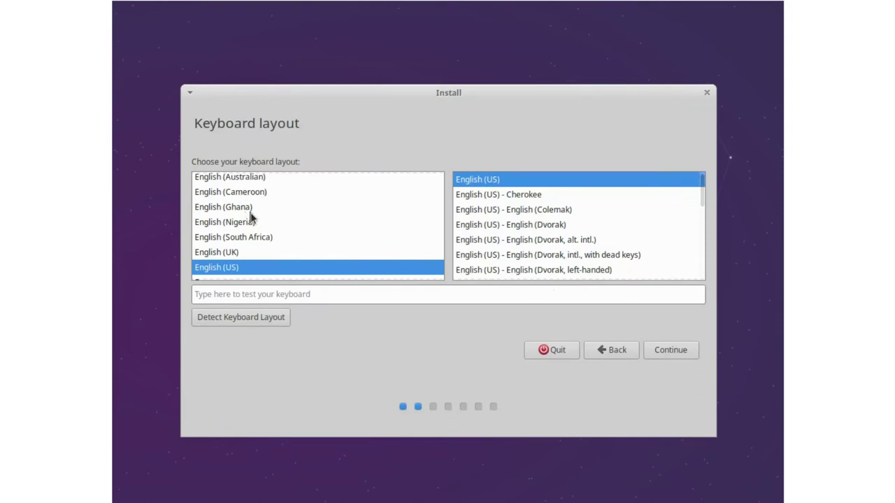
scroll(250, 213, down, 5)
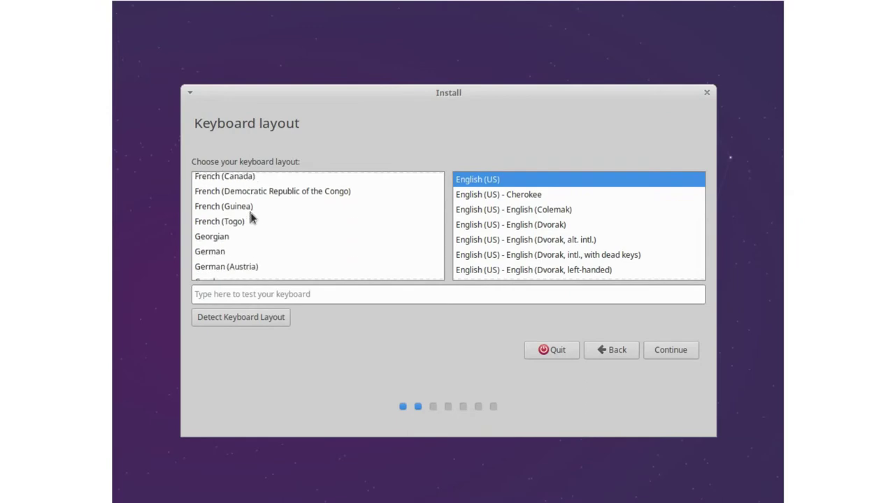
click(215, 253)
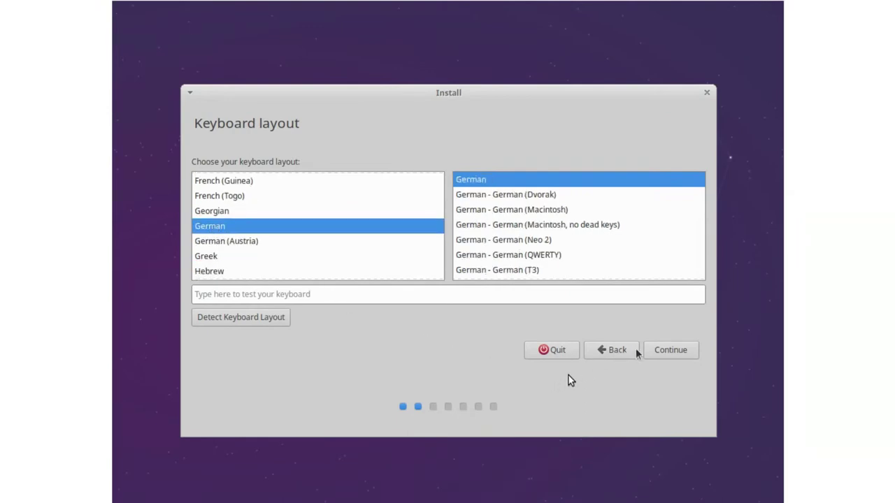
click(666, 354)
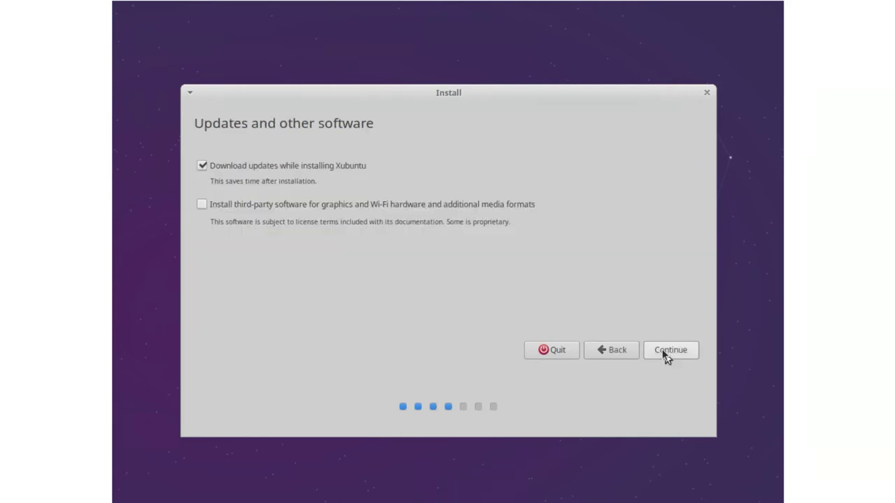
Disable downloading updates, choose 'Something else', and reach the /dev/xvda partition table.
click(203, 167)
click(671, 351)
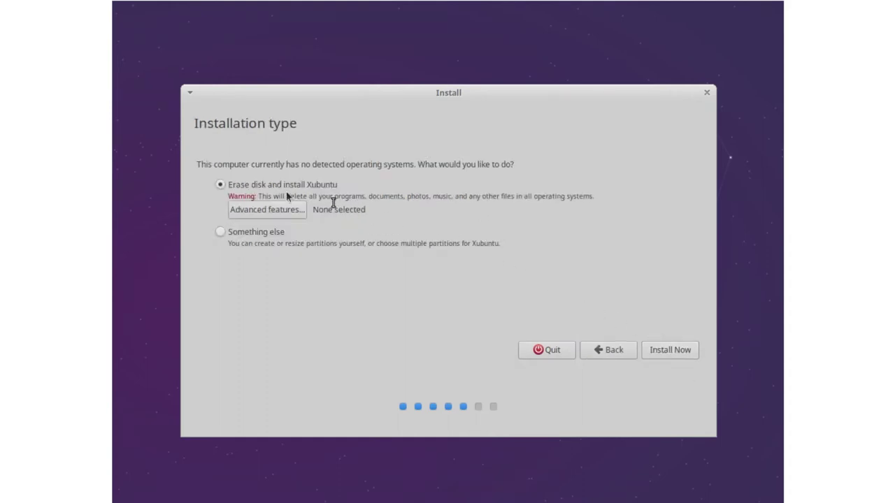
click(220, 232)
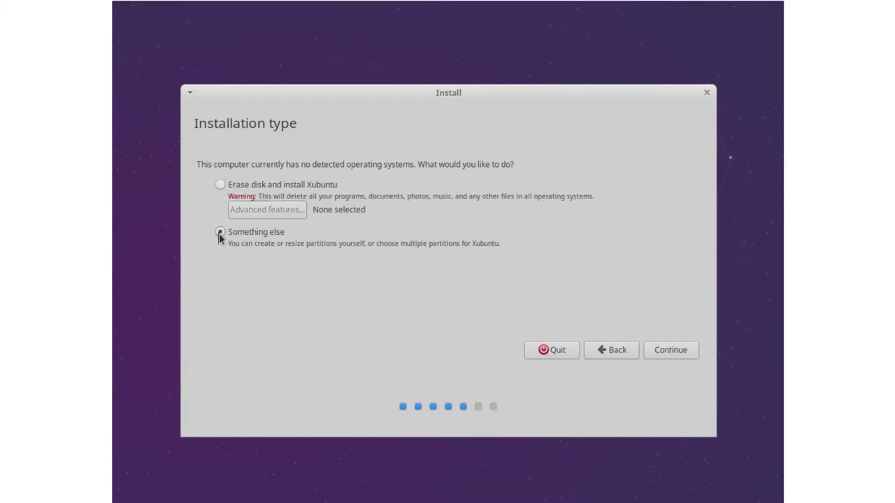
click(683, 357)
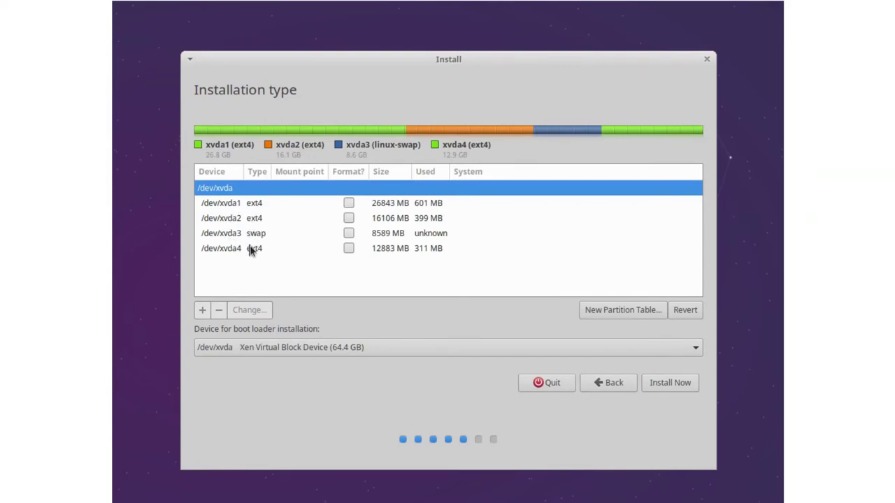
Set /dev/xvda1 to Ext4 journaling file system, mount point /, and mark it for formatting.
click(232, 208)
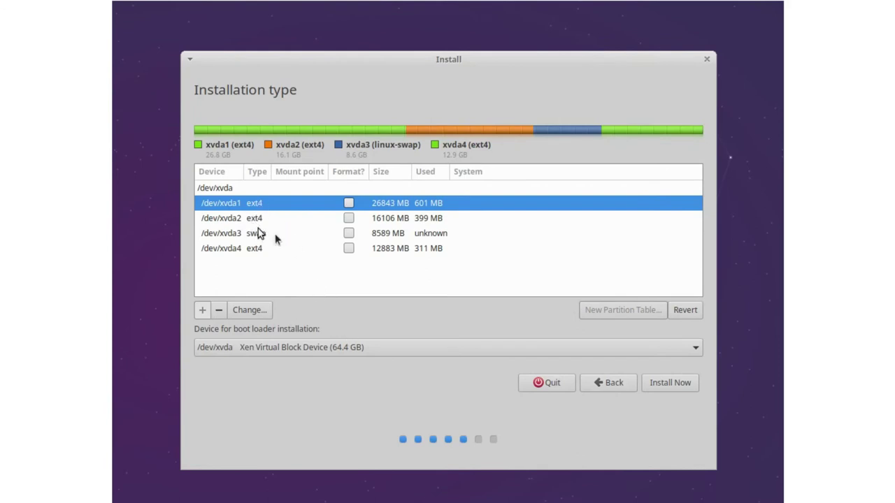
click(258, 310)
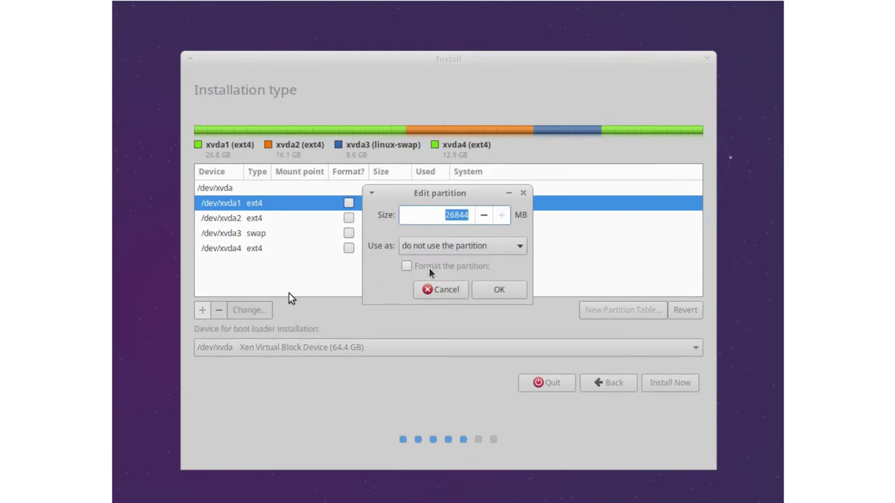
click(469, 250)
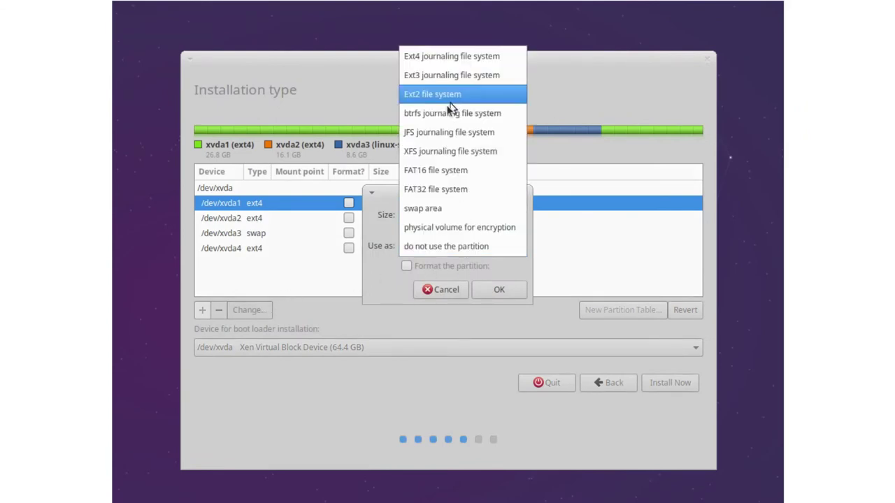
click(431, 55)
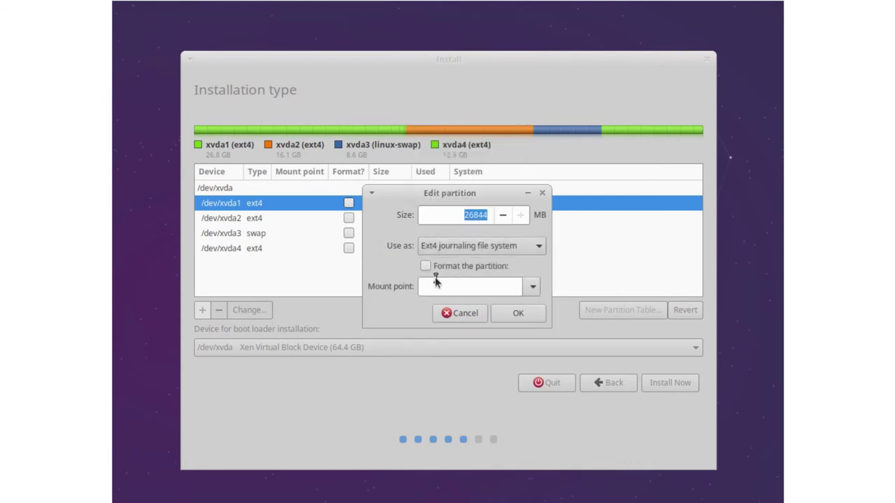
click(532, 288)
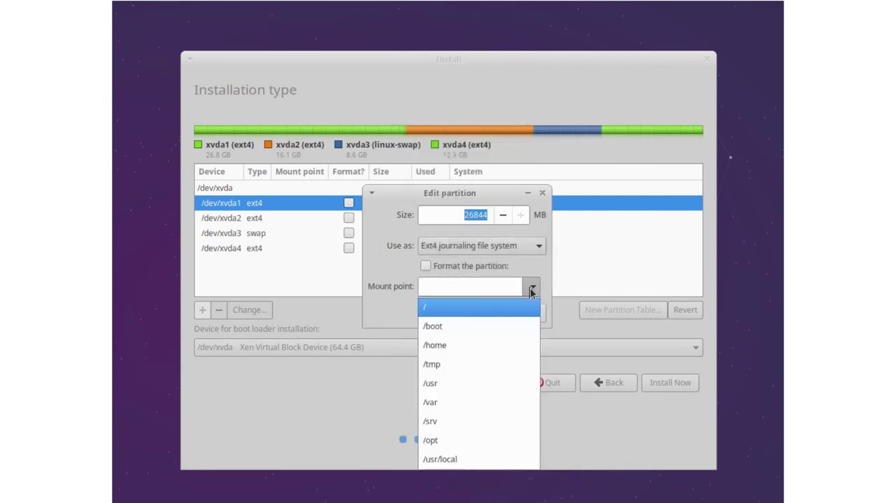
click(481, 312)
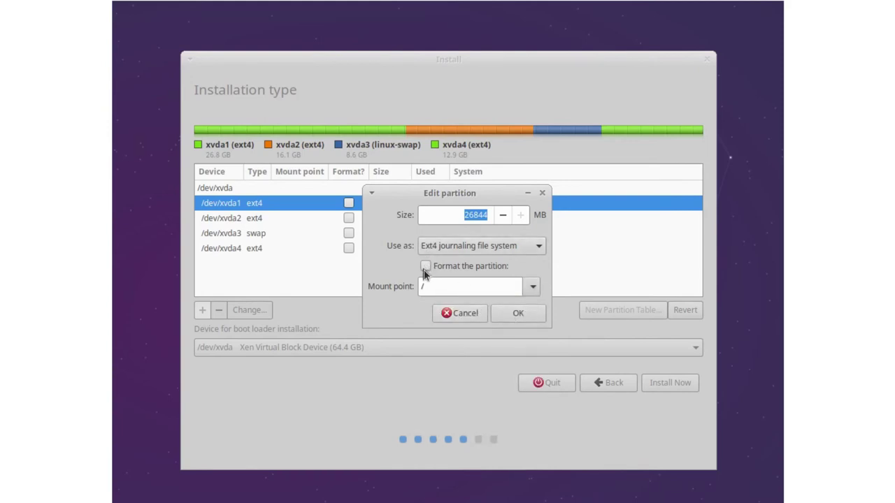
click(425, 266)
click(513, 314)
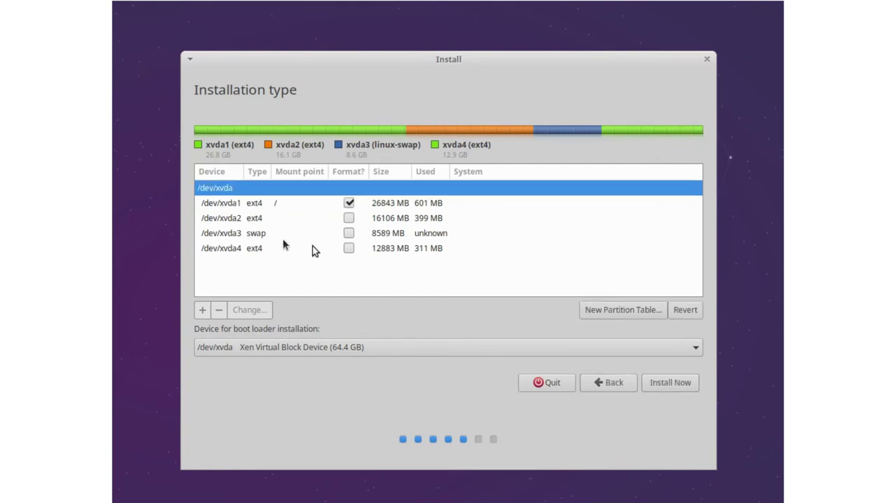
Keep /dev/xvda3 as swap area, then start the install and confirm writing changes to disk.
click(222, 234)
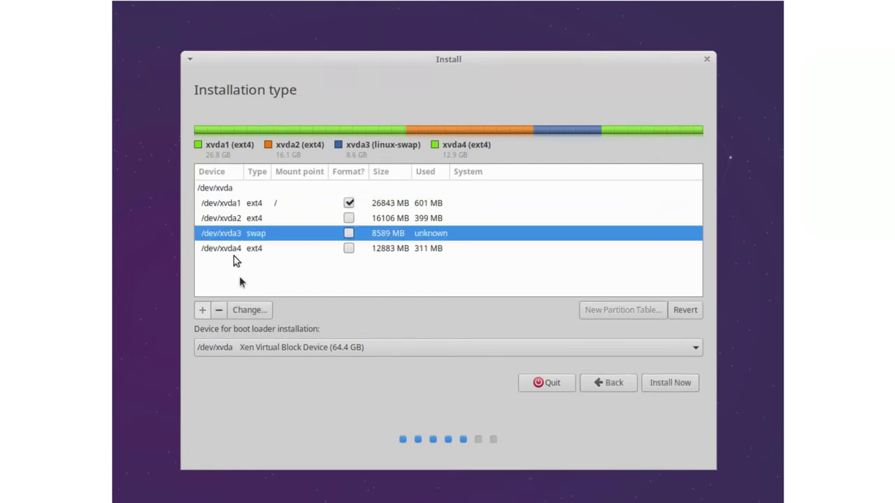
click(238, 308)
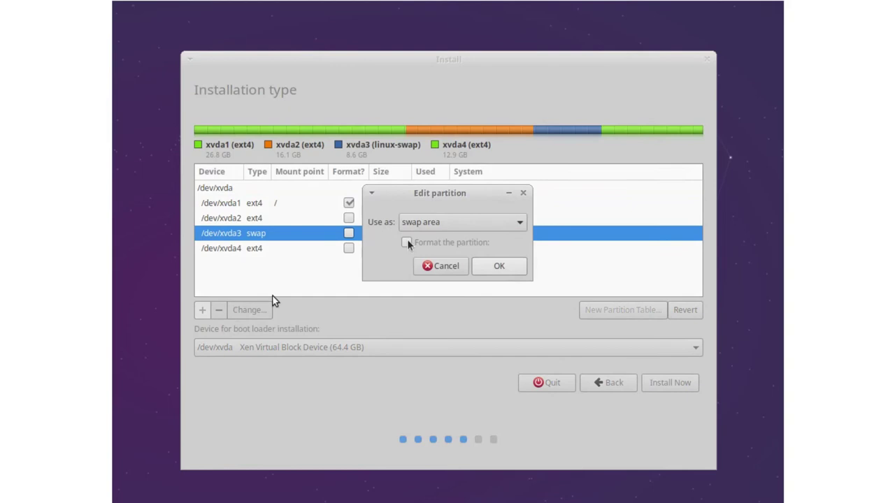
click(483, 268)
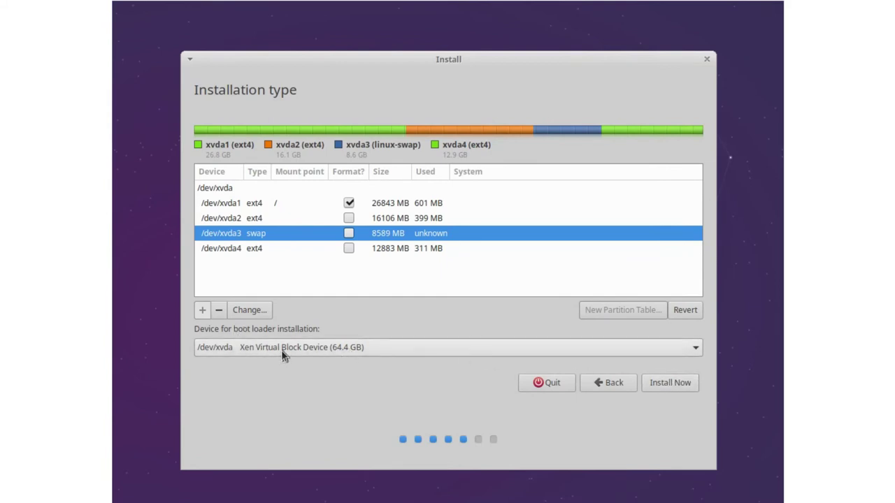
click(670, 383)
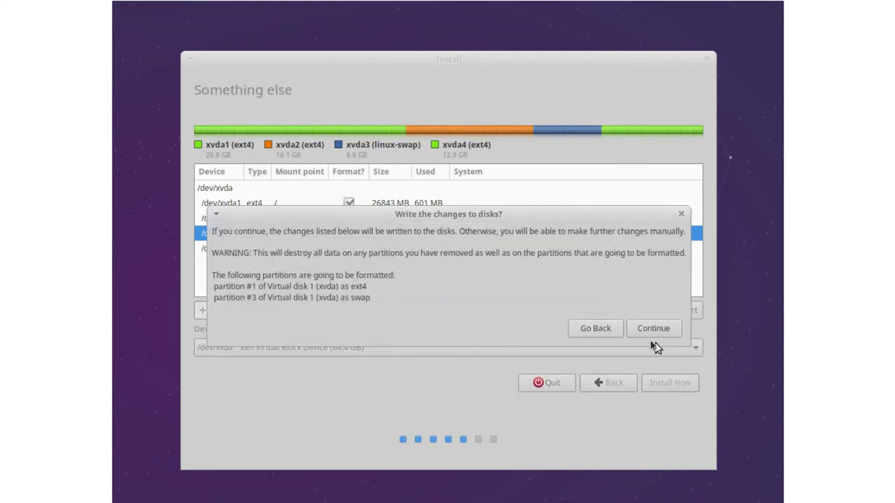
click(650, 334)
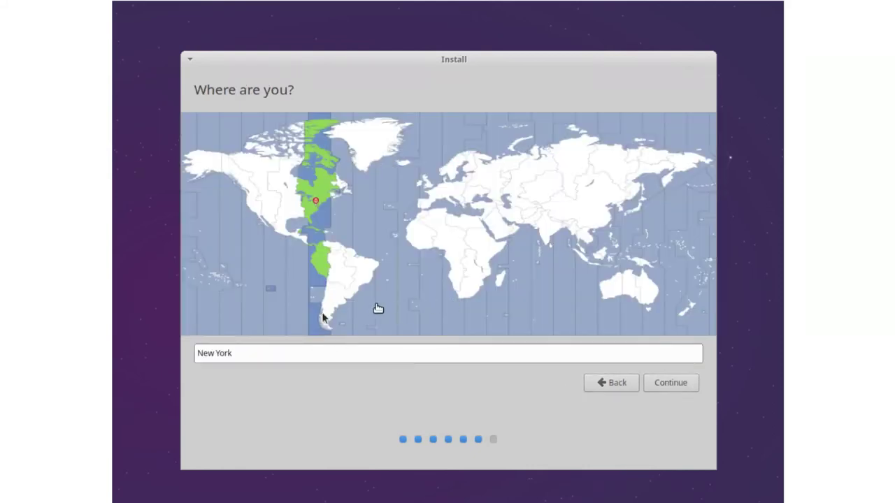
Choose the Bangkok time zone, enter name linuxadmin, computer name r100-pc01 and the account password.
click(578, 242)
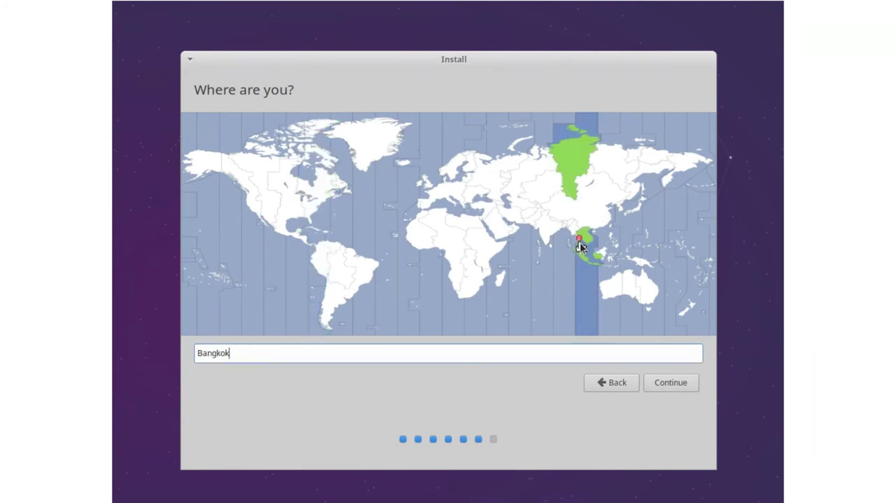
click(665, 384)
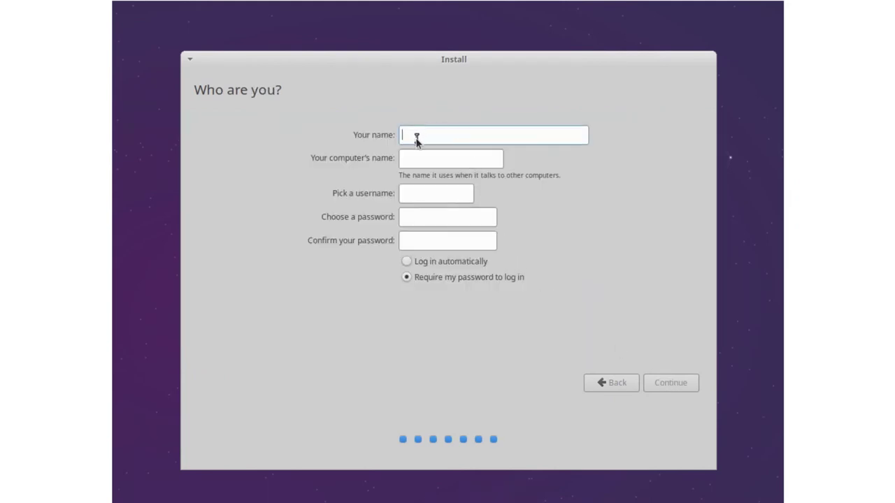
text(linuxadmin)
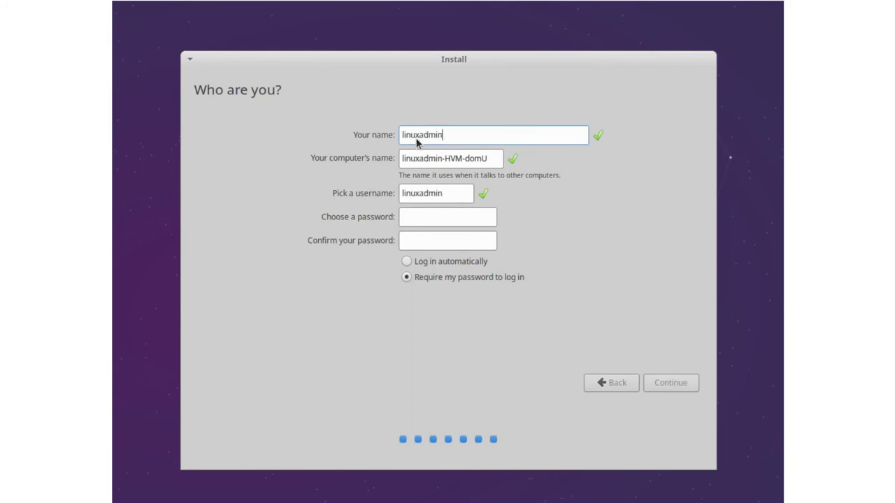
key(Tab)
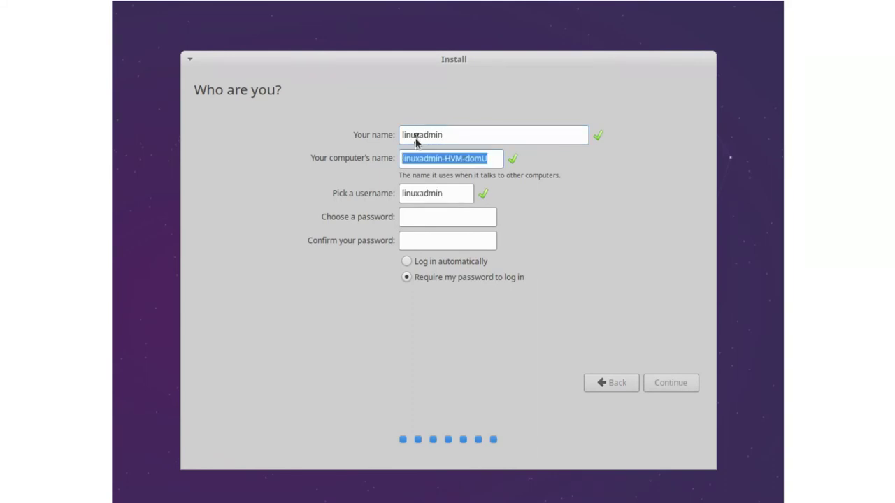
text(r100)
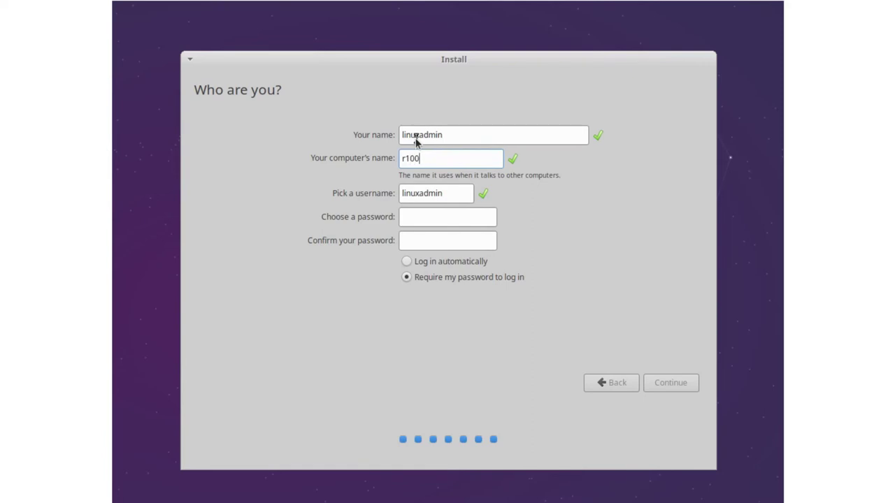
text(-pc01)
key(Tab)
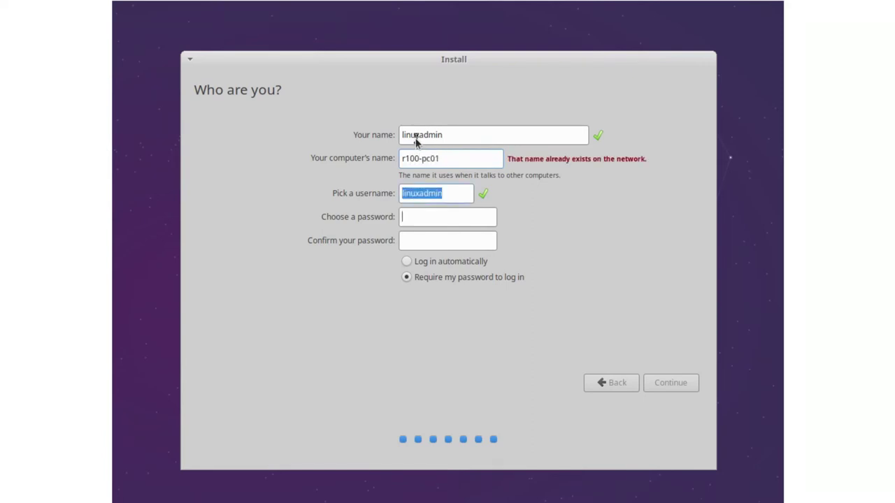
text(*******)
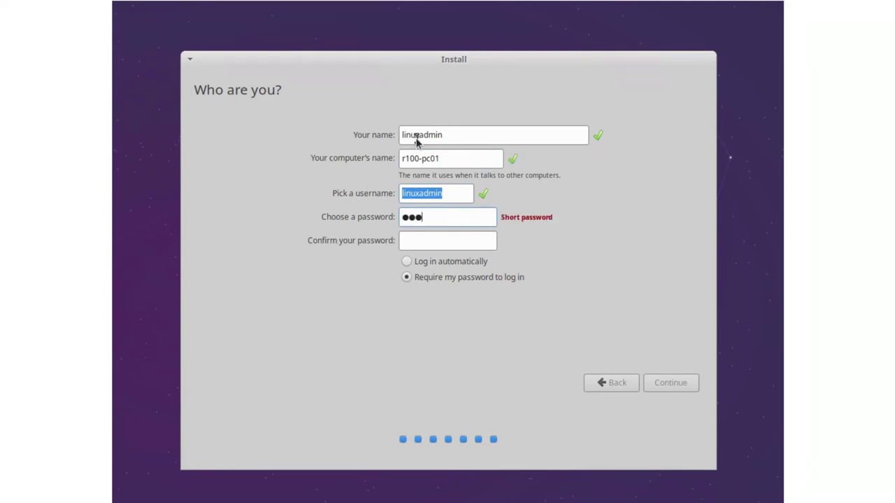
text(*)
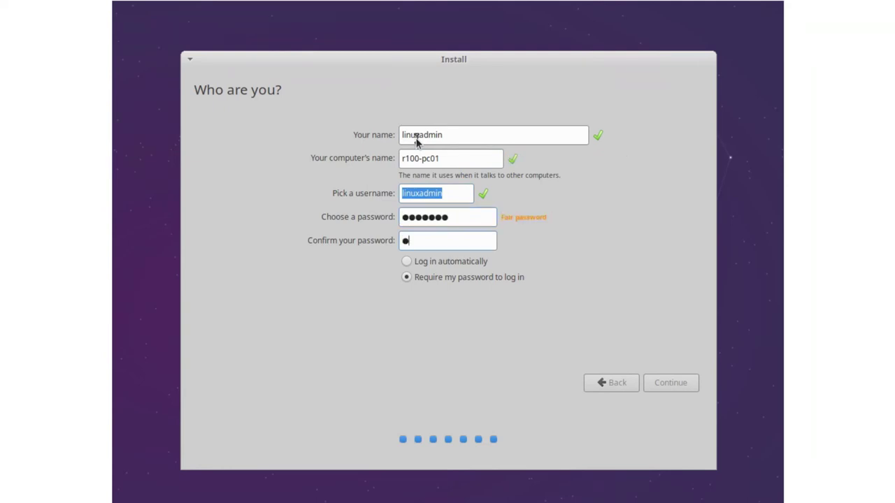
text(******)
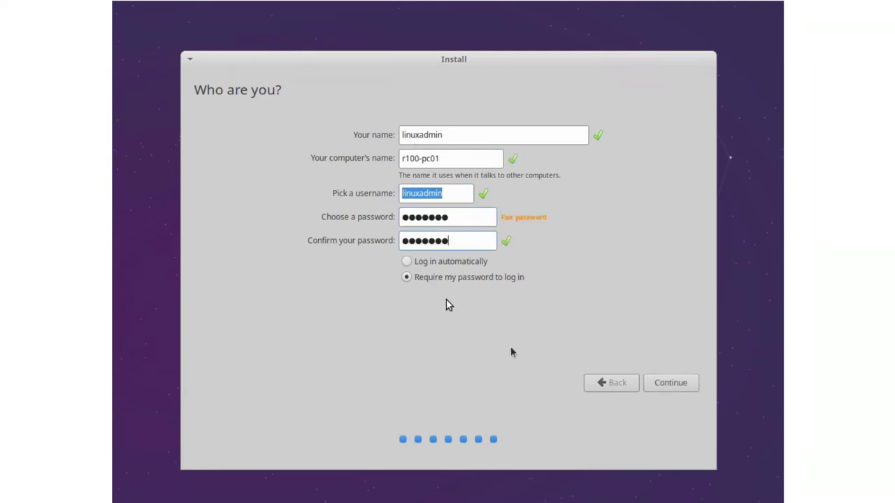
click(664, 387)
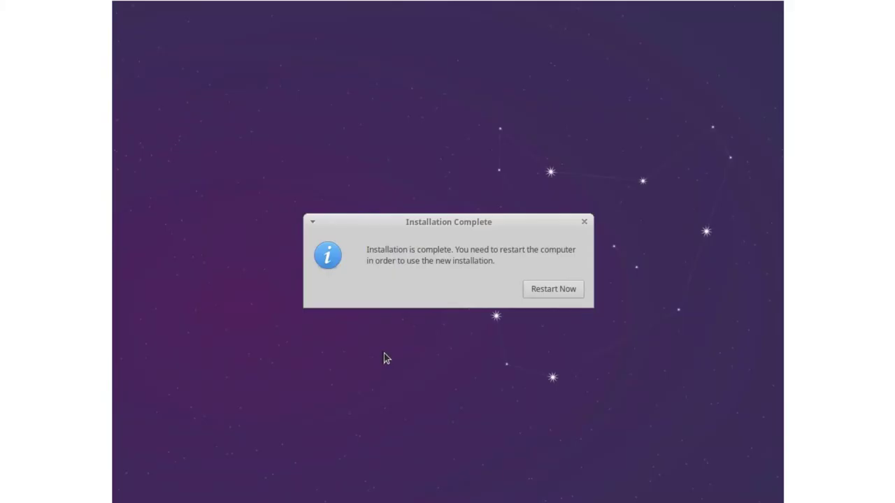
Restart the new installation and eject the Xubuntu ISO from the VM.
click(546, 291)
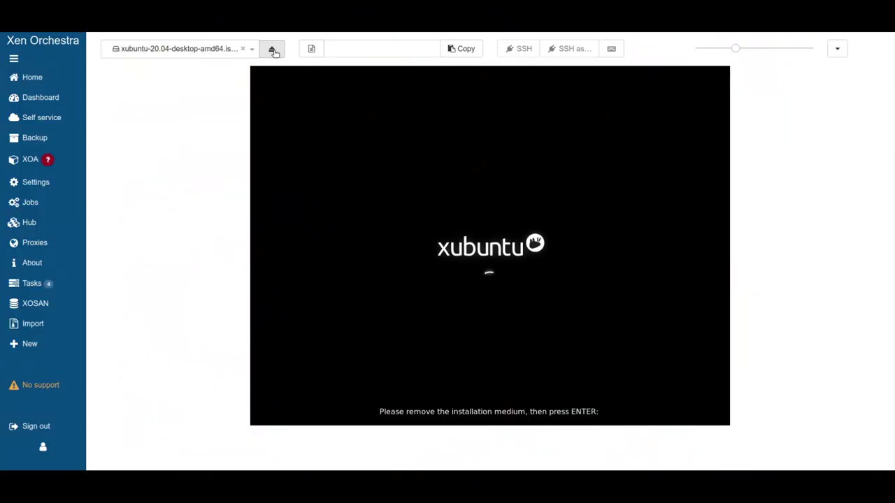
click(274, 50)
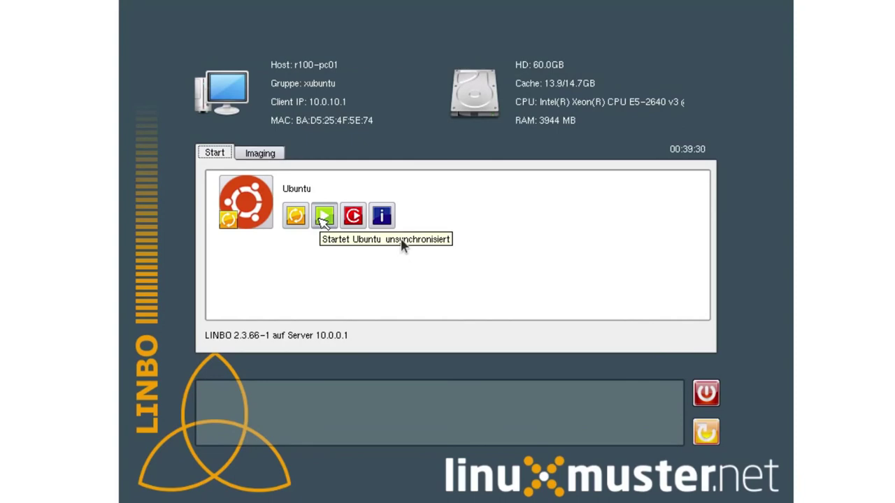
Start Ubuntu unsynchronised from LINBO's Start tab to reach the Xubuntu login screen.
click(323, 217)
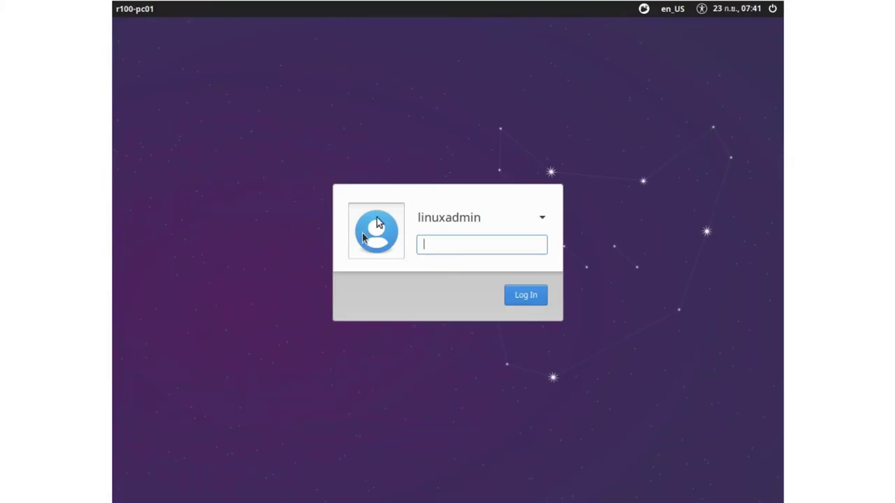